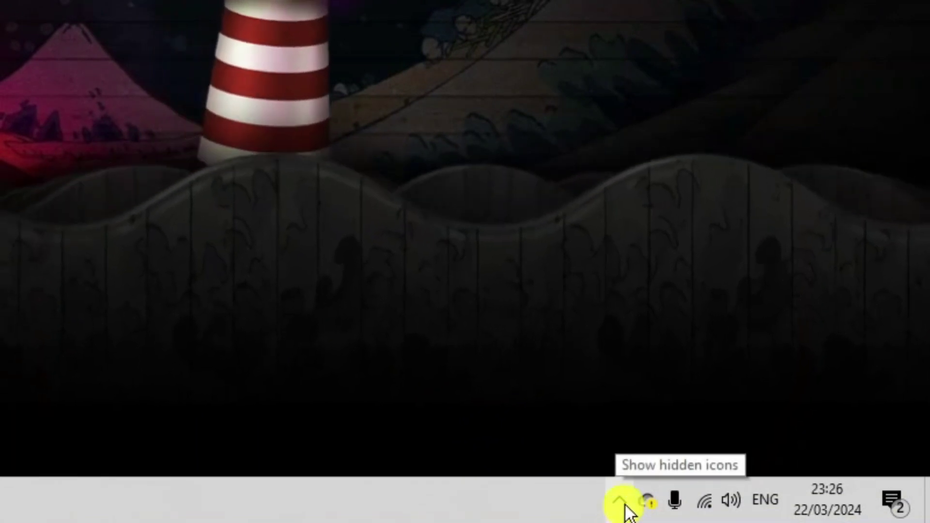
Quit Discord completely from its hidden background icon.
click(622, 498)
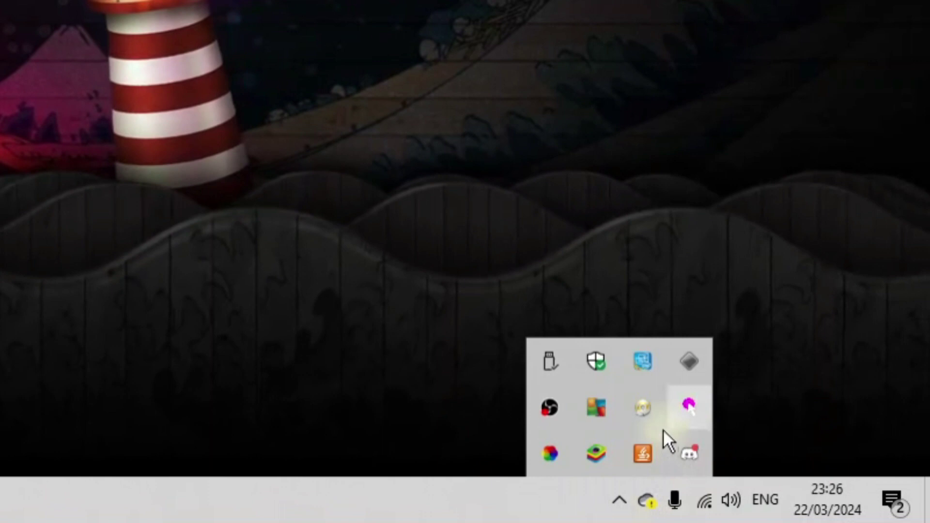
right_click(696, 447)
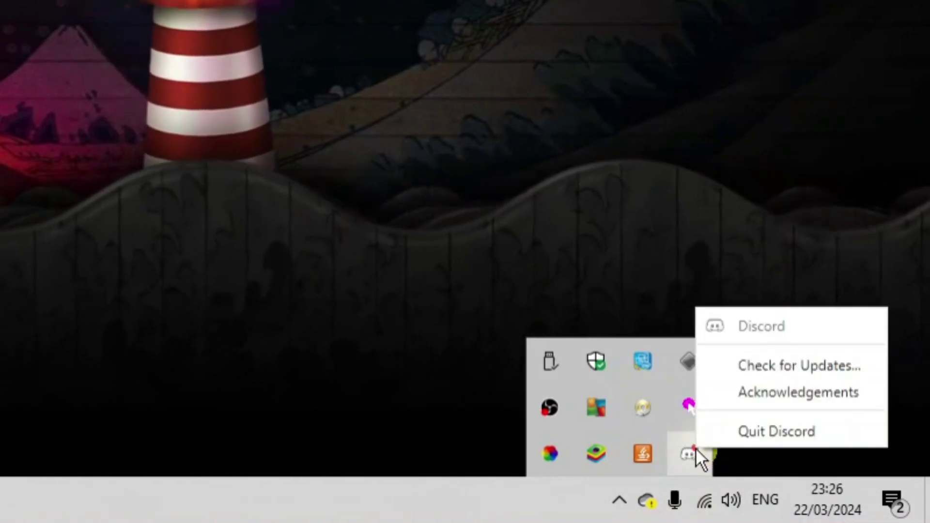
click(749, 430)
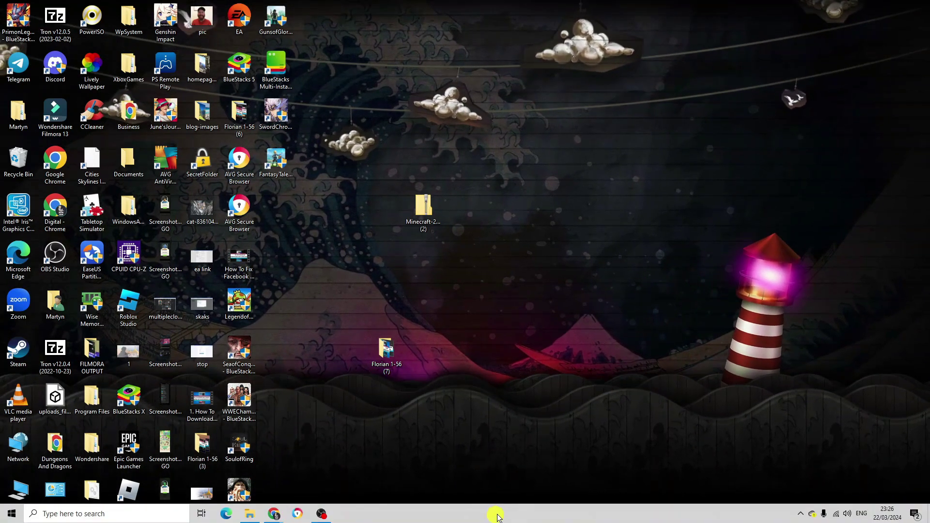
Open Task Manager and look through the background processes for any Discord process still running.
right_click(482, 516)
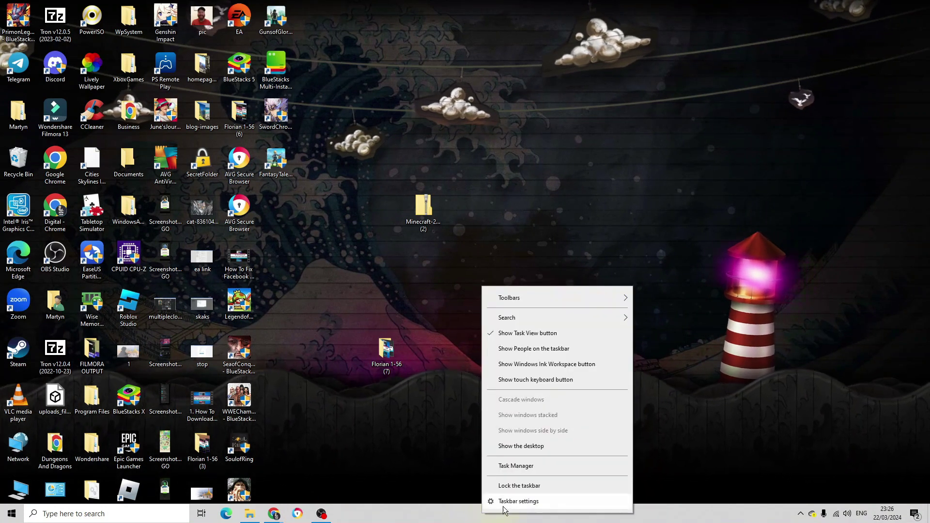
click(515, 466)
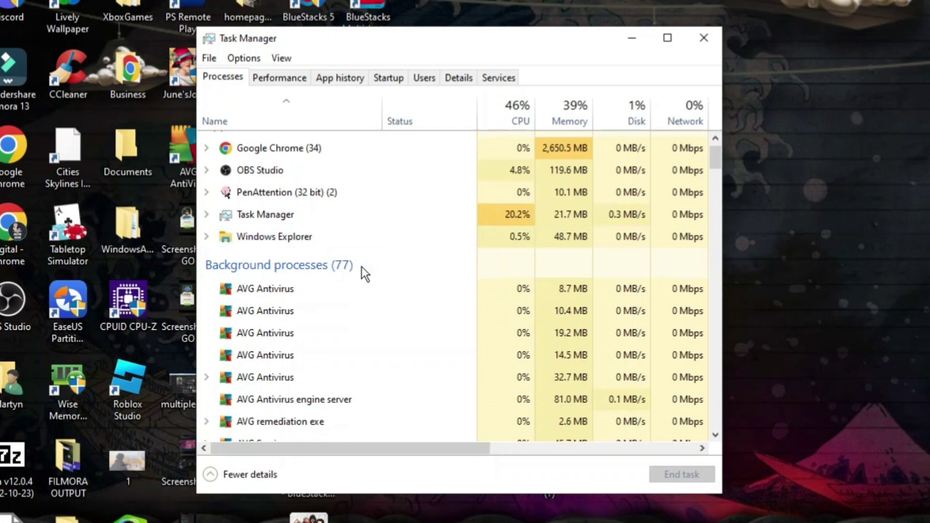
scroll(272, 231, down, 1)
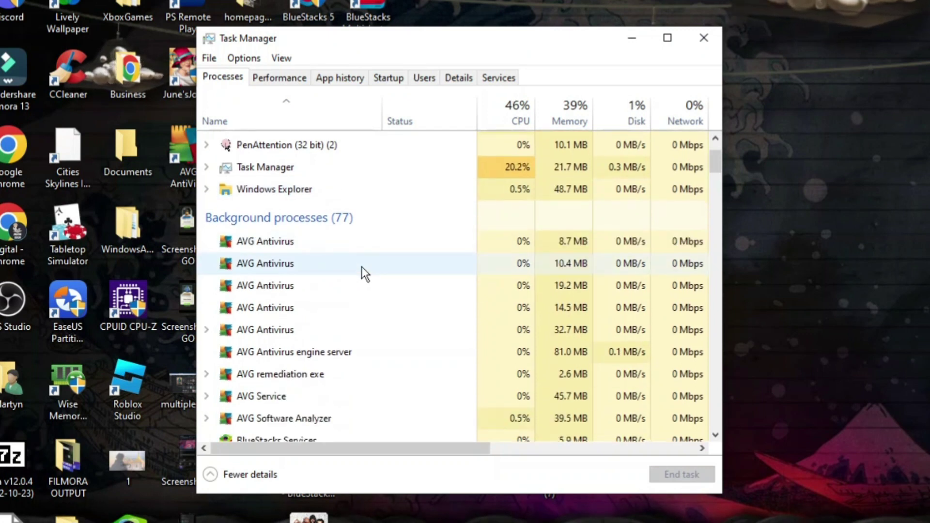
scroll(361, 266, down, 8)
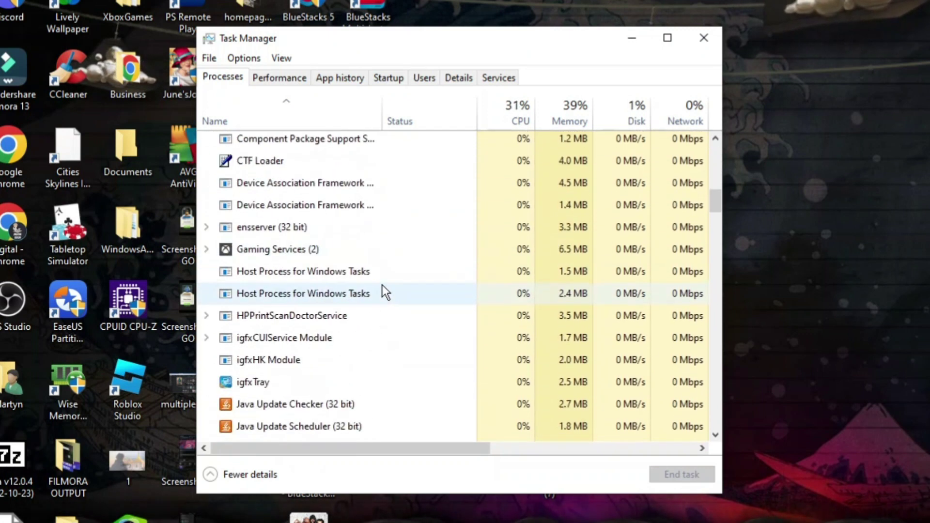
scroll(382, 286, up, 1)
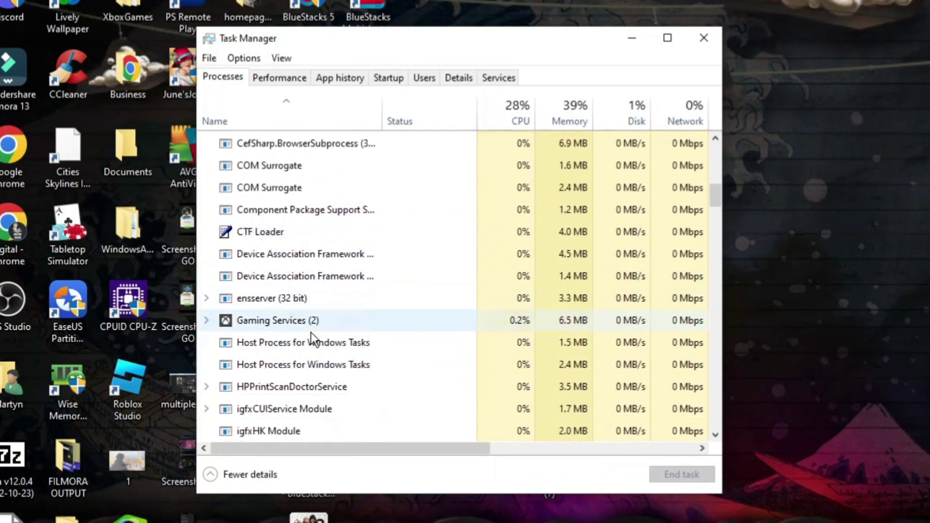
click(315, 275)
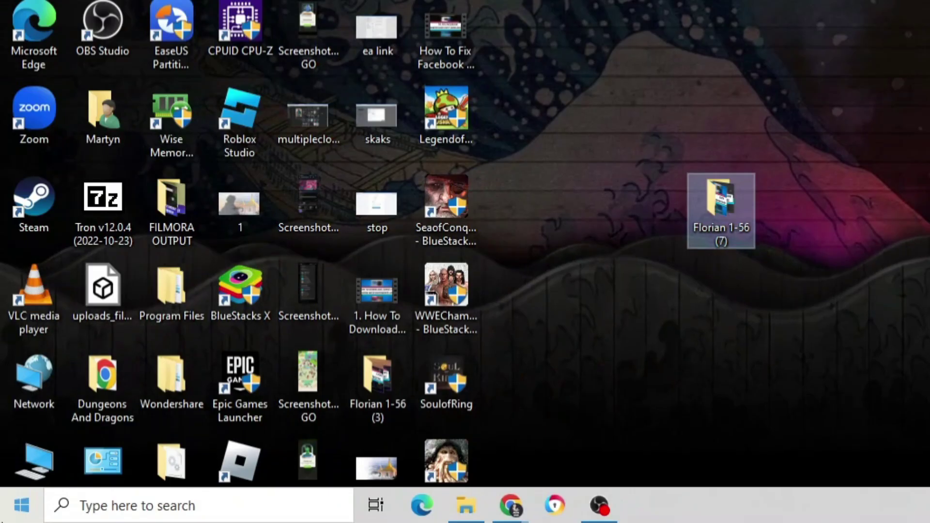
Show the computer's power options, including Restart, and dismiss them without choosing one.
click(24, 505)
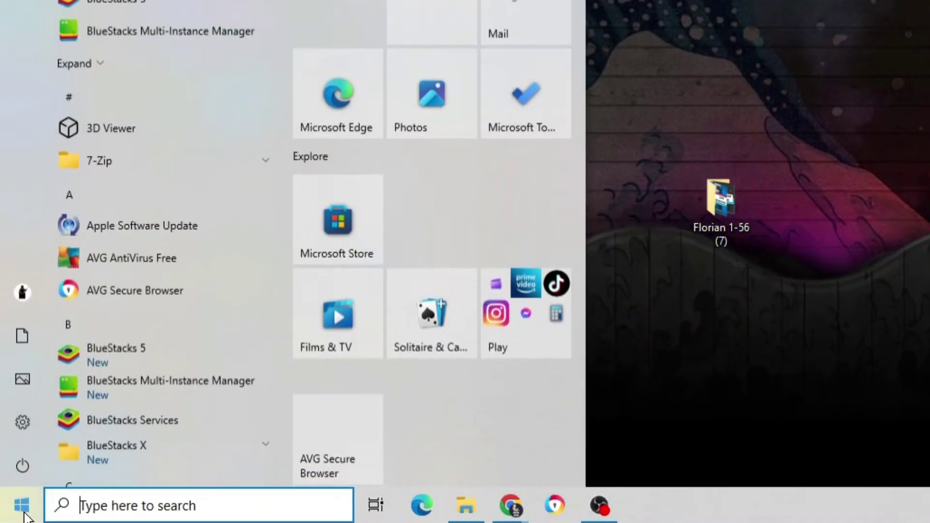
click(34, 472)
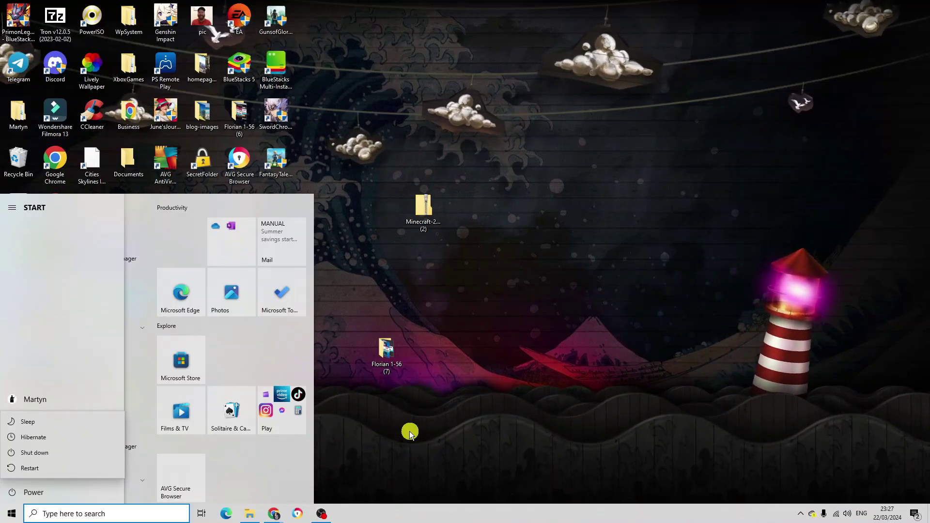
click(416, 438)
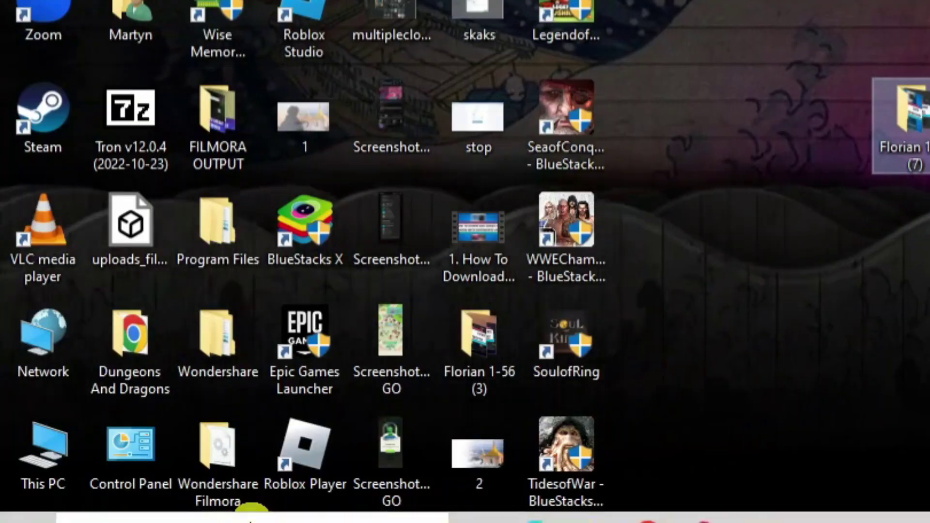
Find the Windows Update settings by searching for "updates" and check for new updates.
mouse_move(100, 517)
click(238, 508)
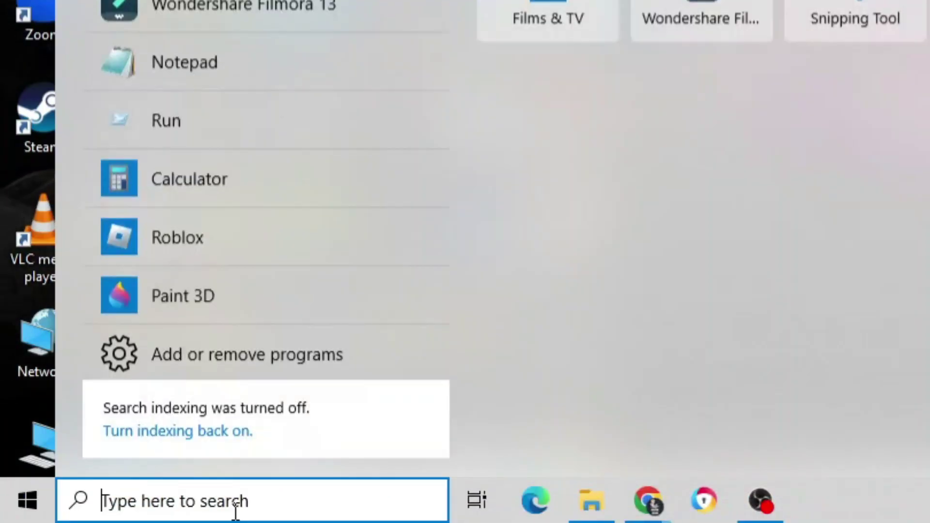
text(updates)
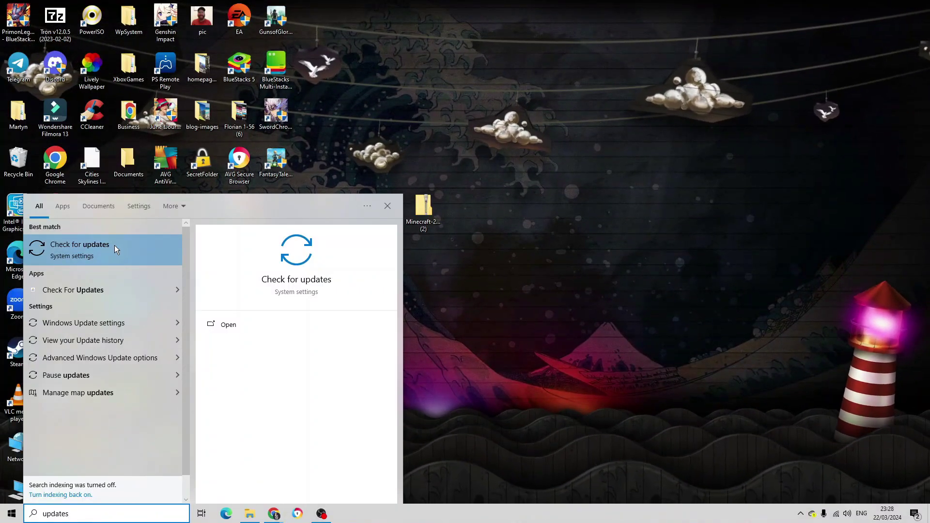
click(115, 248)
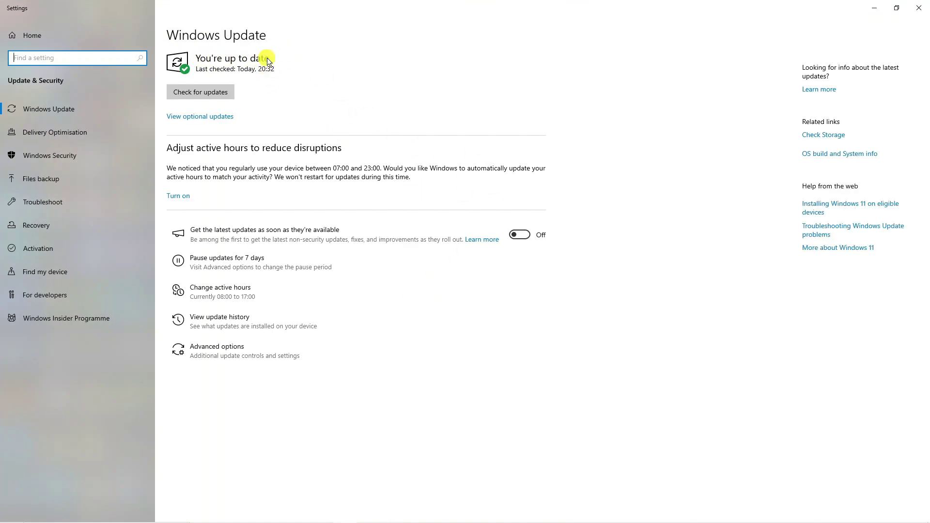
click(219, 90)
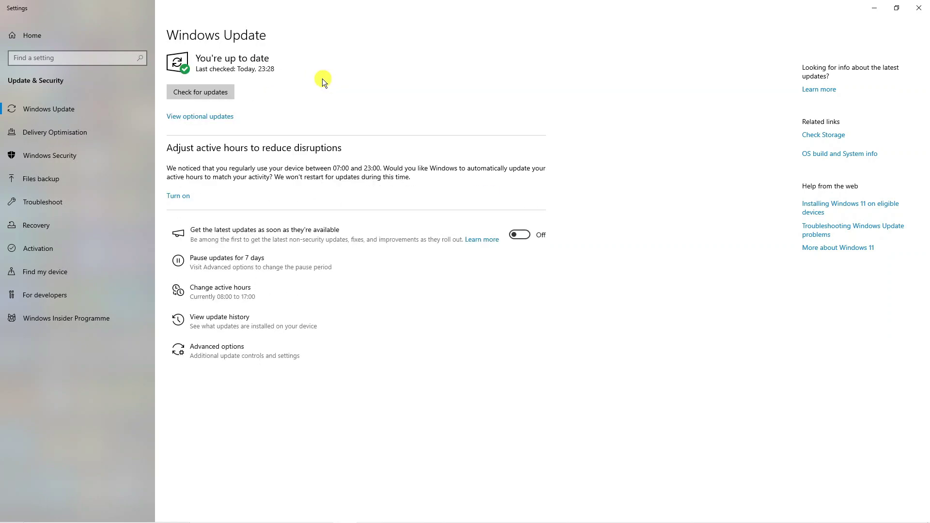
View the optional updates, return to the Windows Update page and close Settings.
click(233, 119)
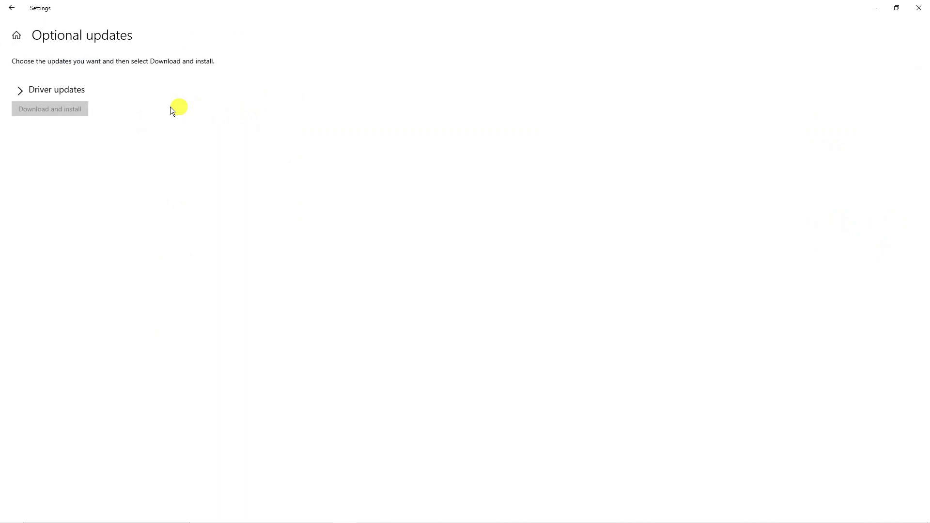
click(10, 8)
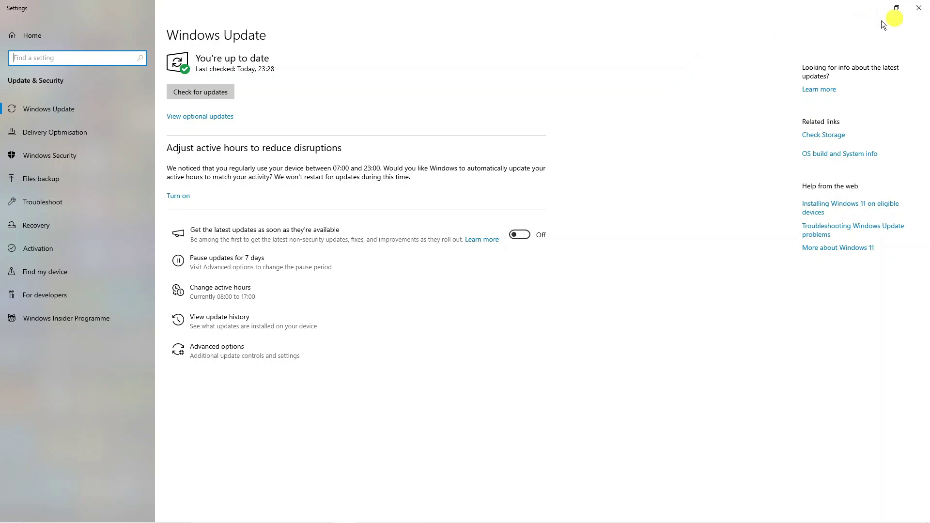
click(913, 15)
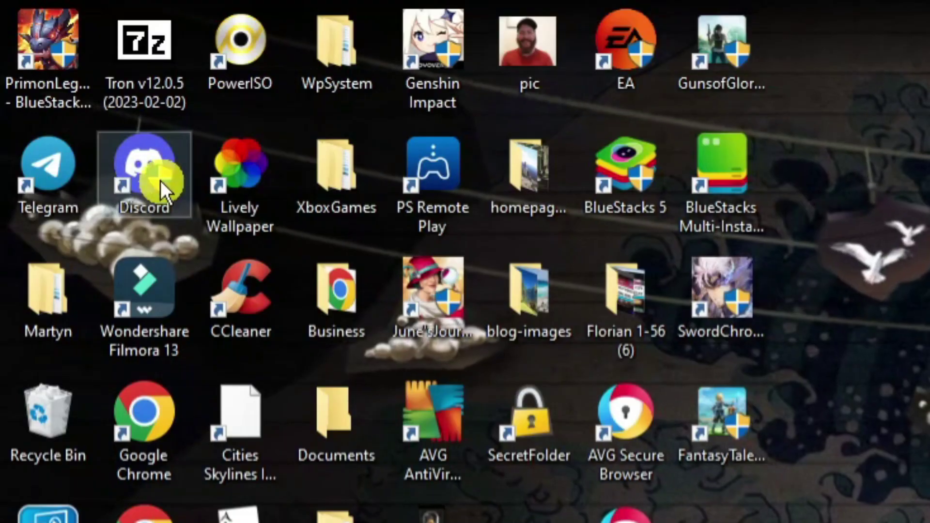
Run Discord as administrator from its desktop shortcut.
click(161, 181)
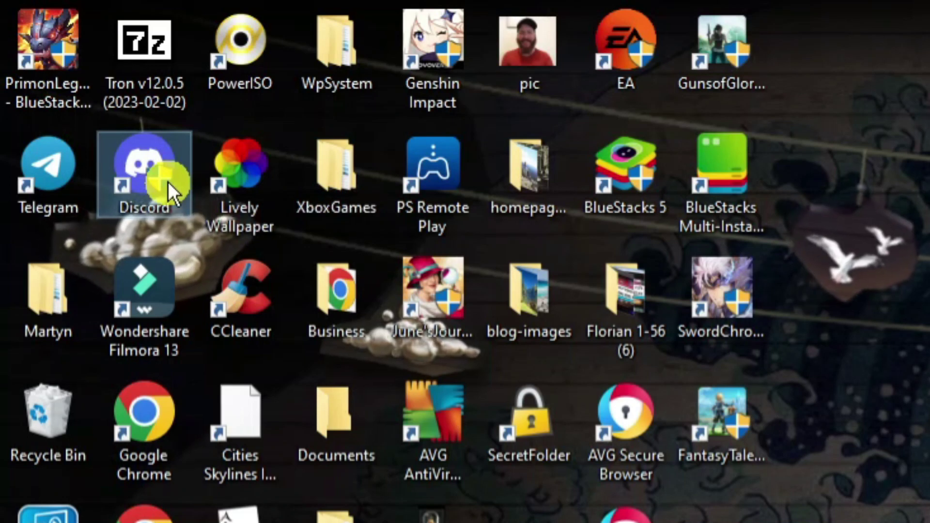
right_click(167, 181)
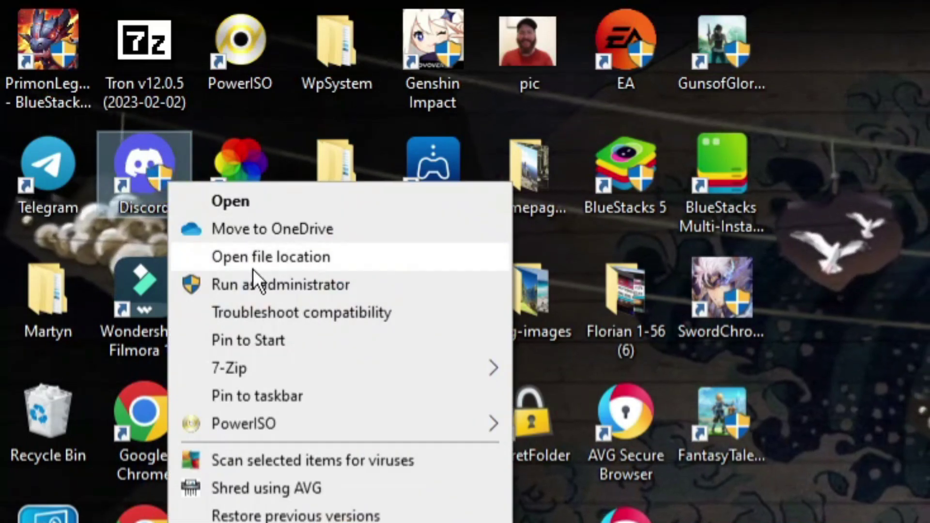
click(347, 279)
click(427, 184)
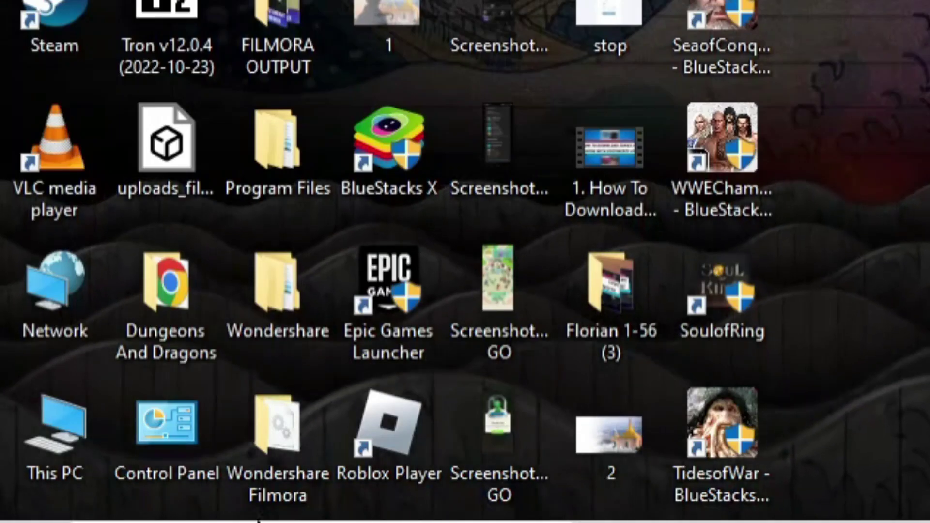
Search Windows for "remove programs" and open the Add or remove programs settings.
mouse_move(86, 517)
click(259, 504)
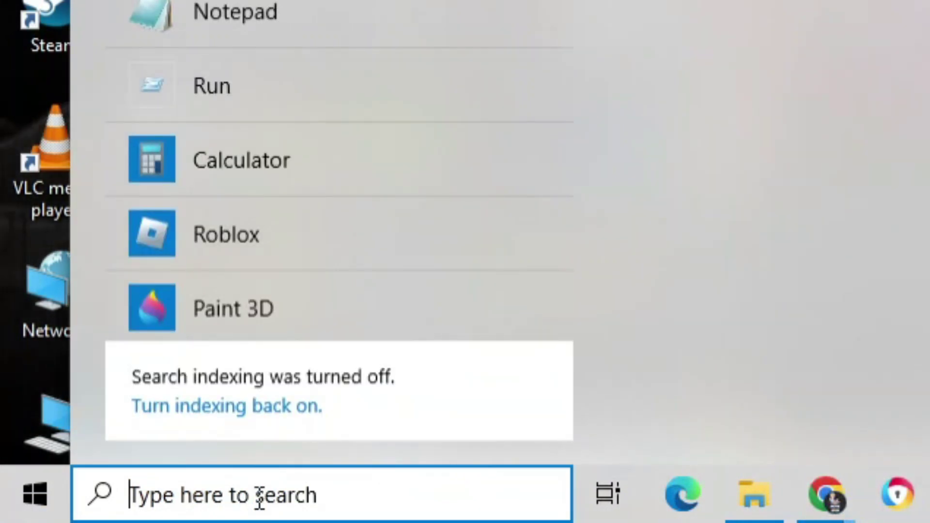
text(remove pro)
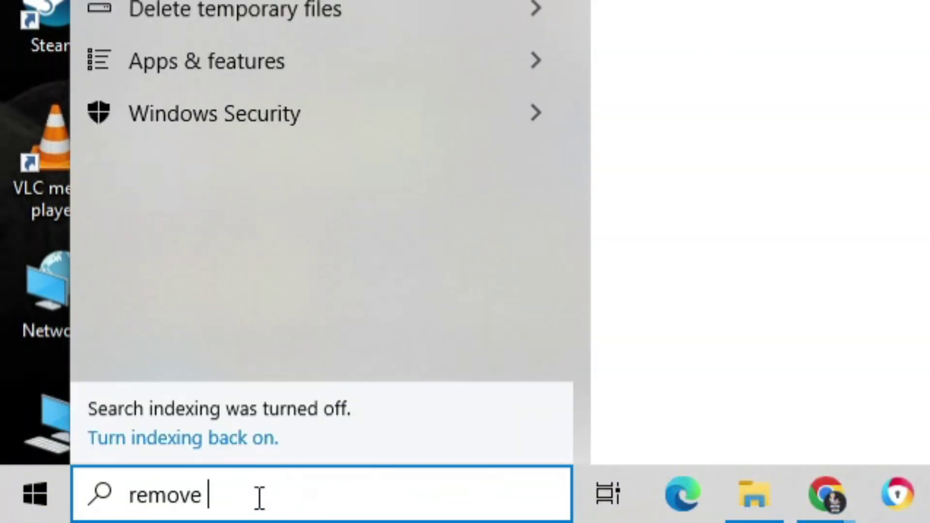
text(grams)
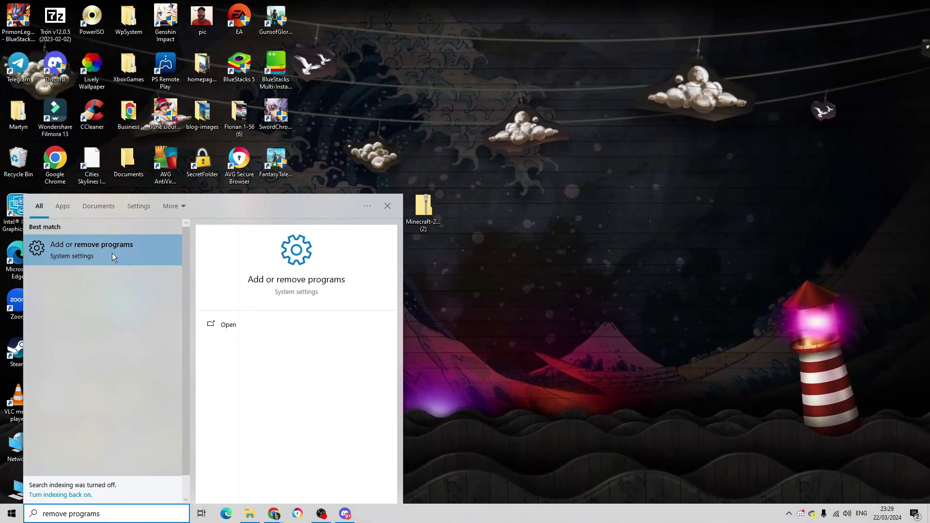
click(121, 248)
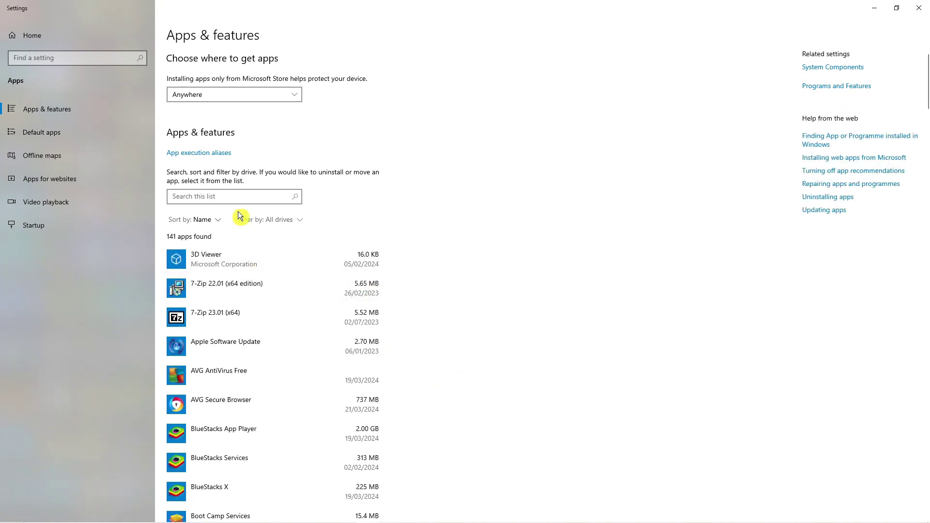
Filter the installed apps by "discord", expand the Discord entry to show its Uninstall option, and close Settings.
click(229, 198)
text(discord)
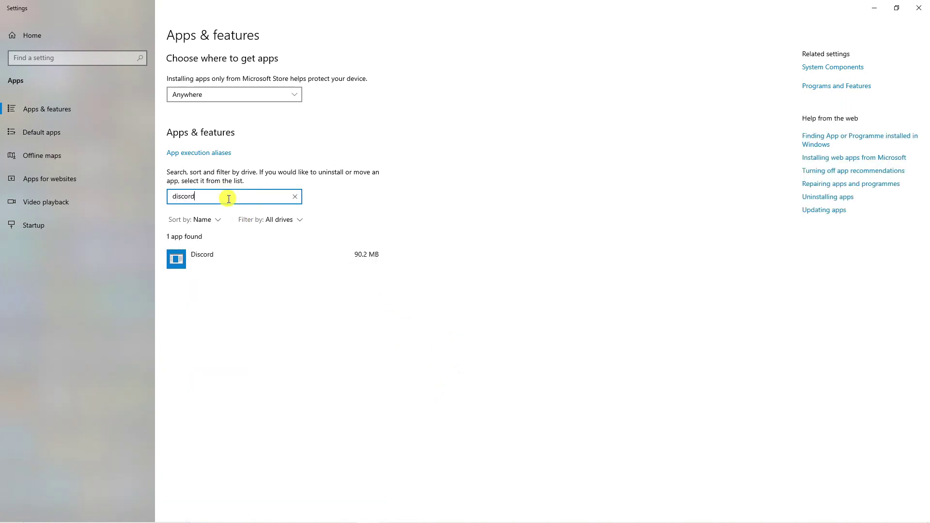
click(254, 256)
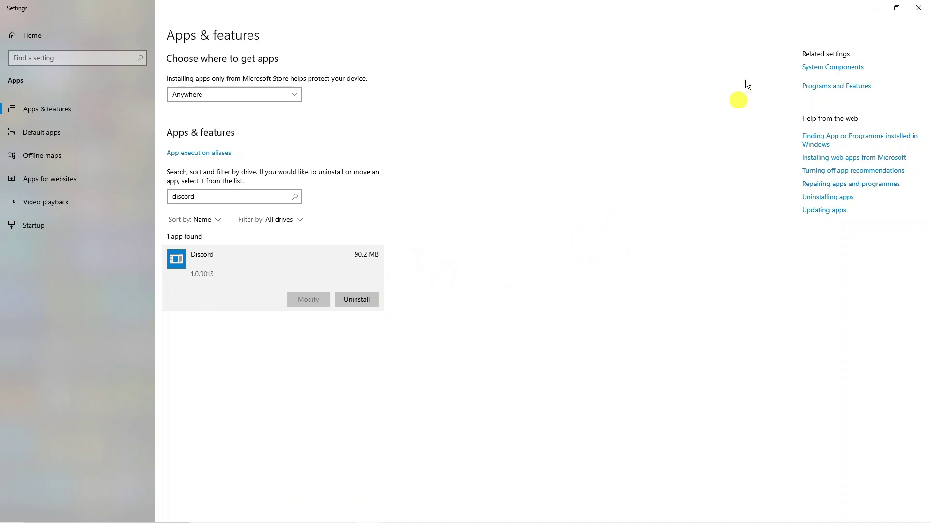
click(915, 10)
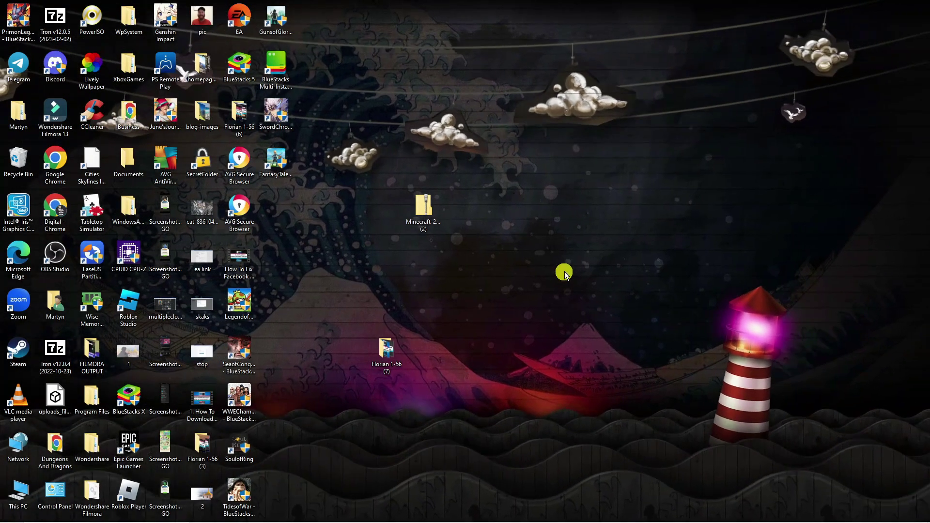